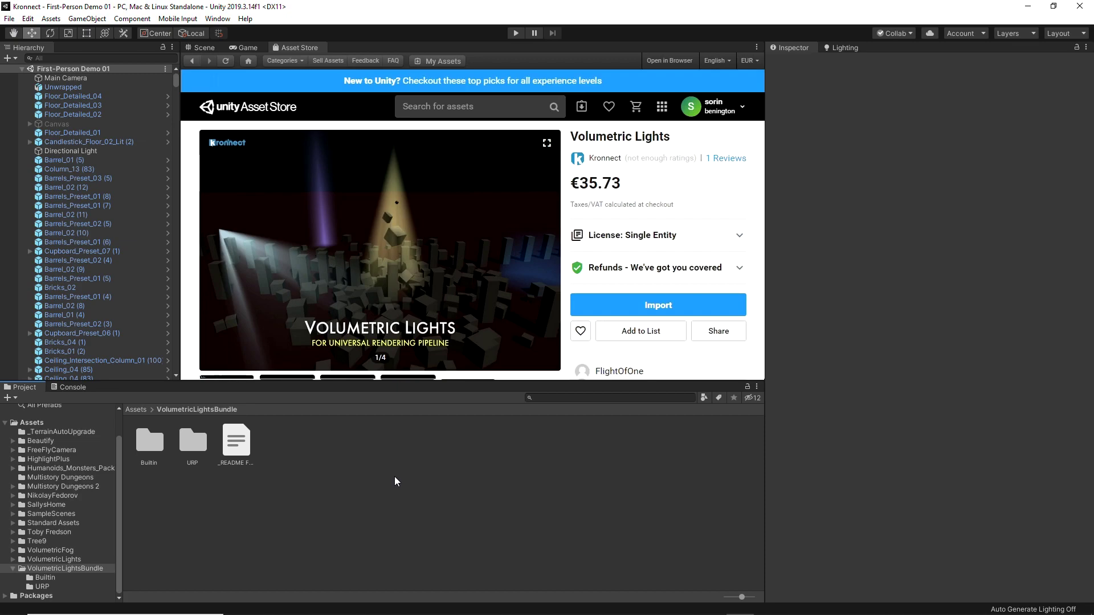
- Browse the Builtin and URP bundles, then open VolumetricLights and view its Demo and Documentation folders
{"action": "left_click", "coordinate": [50, 579]}
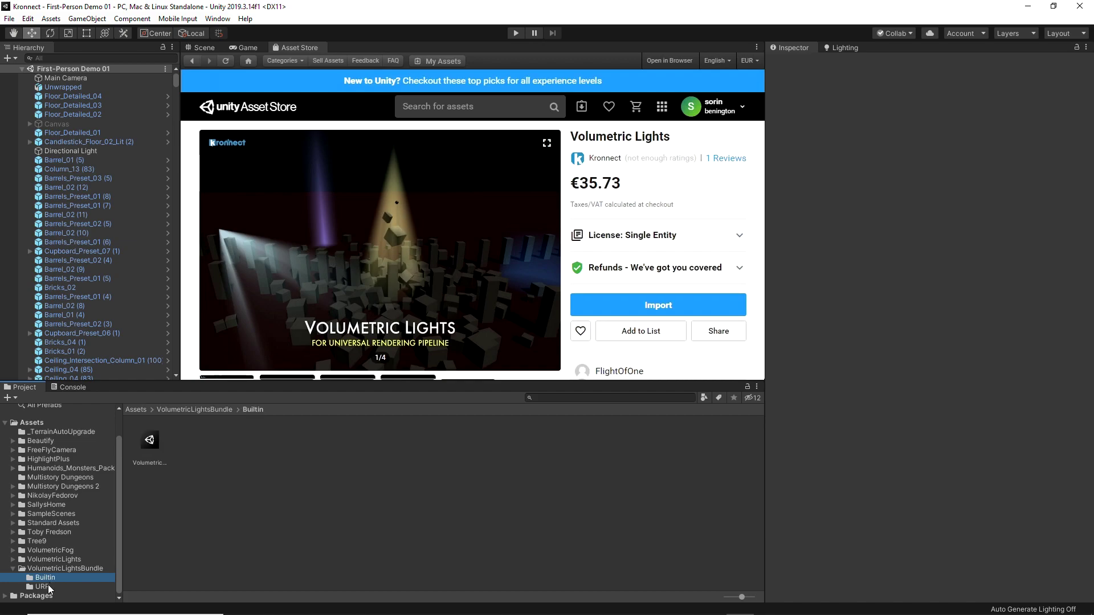
{"action": "left_click", "coordinate": [44, 587]}
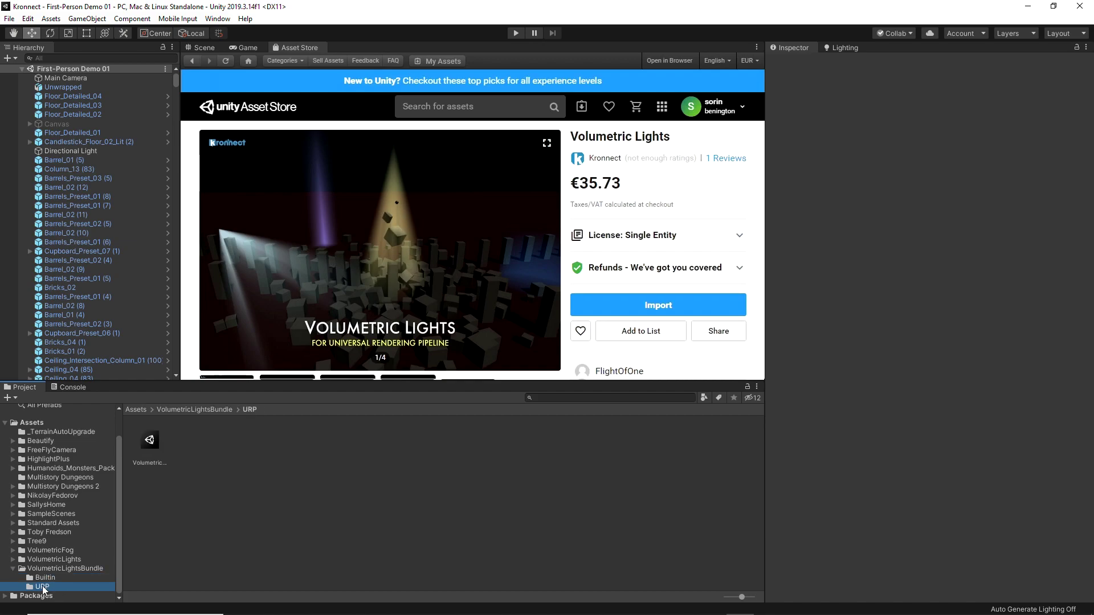
{"action": "left_click", "coordinate": [65, 561]}
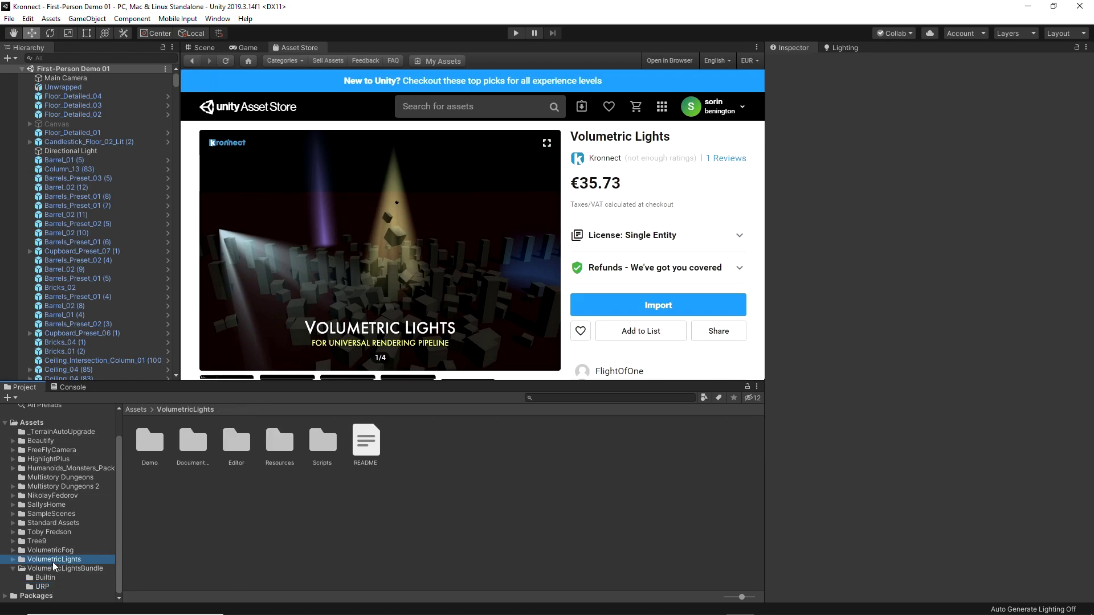
{"action": "left_click", "coordinate": [152, 462]}
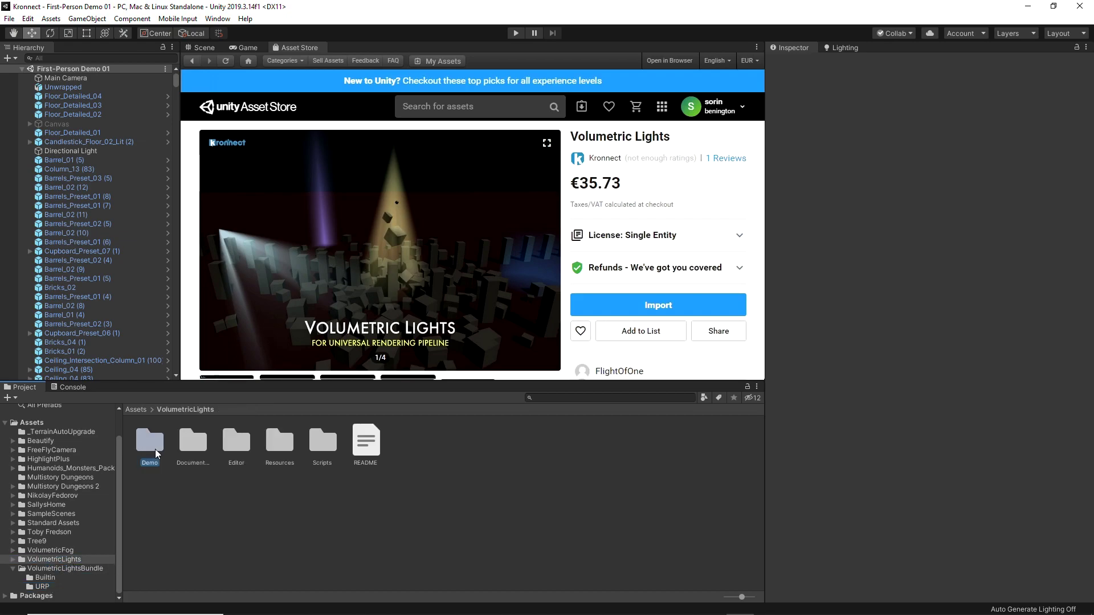
{"action": "left_click", "coordinate": [193, 450]}
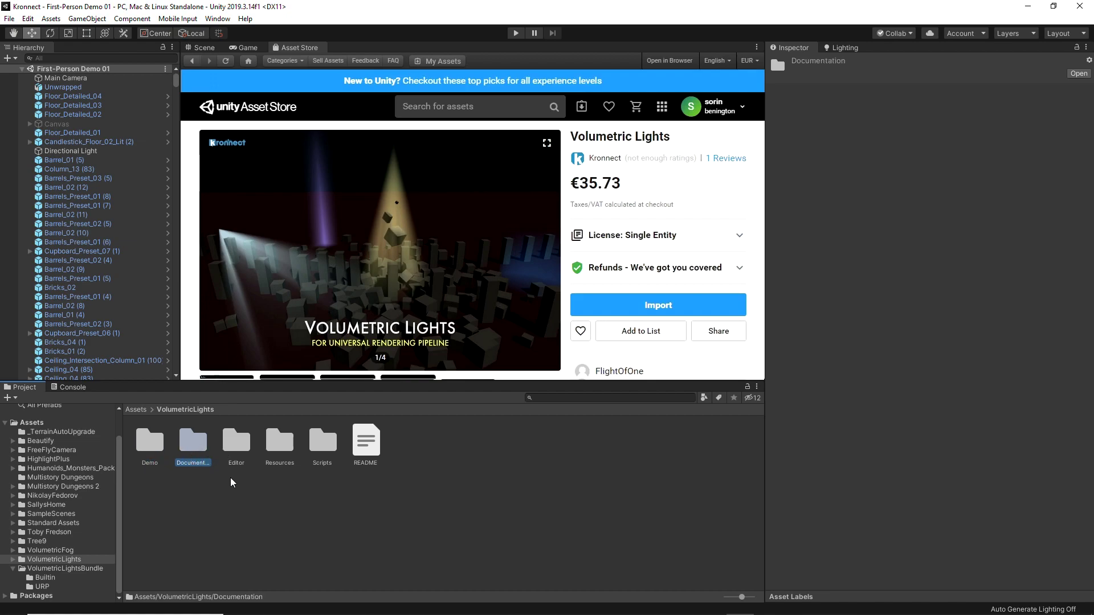
{"action": "left_click", "coordinate": [248, 470]}
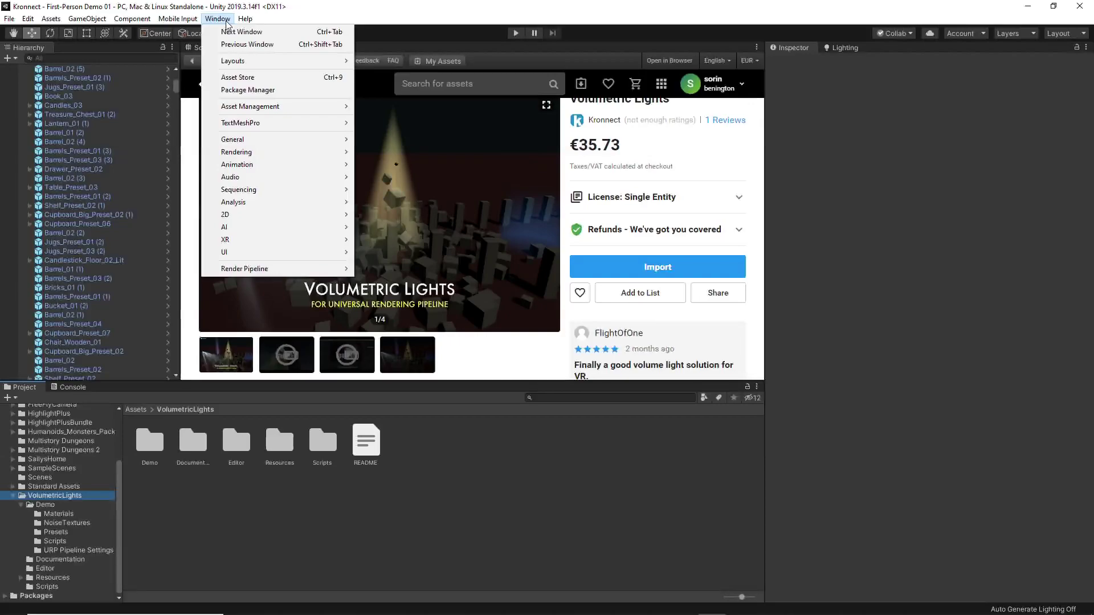
- Verify Universal RP 7.3.1 and the UniversalRenderPipelineAsset graphics setting, then open Demo/URP Pipeline Settings
{"action": "left_click", "coordinate": [242, 88]}
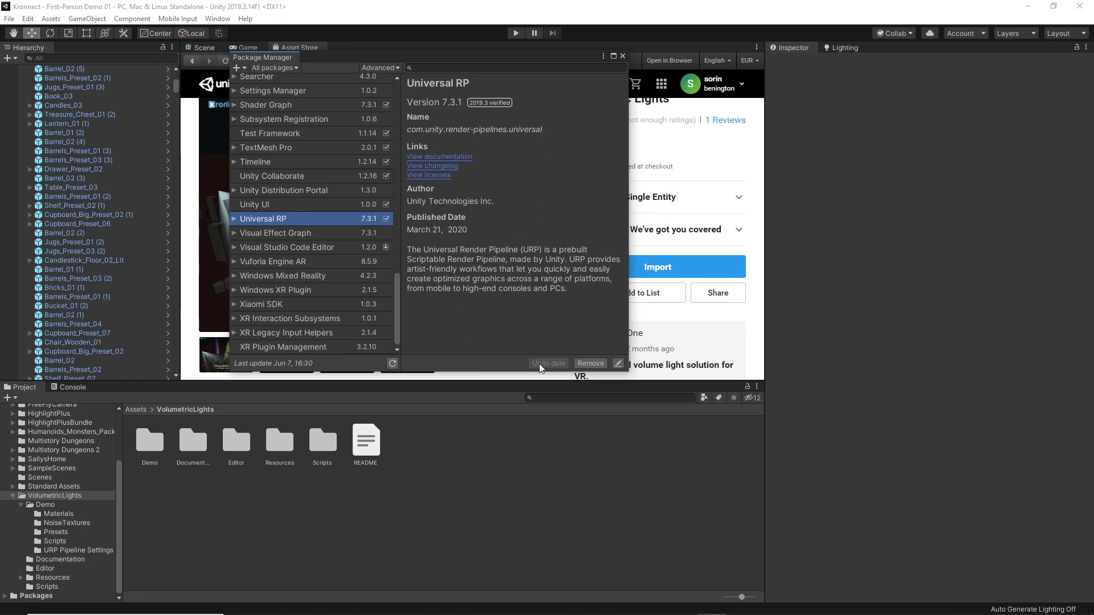
{"action": "left_click", "coordinate": [623, 56]}
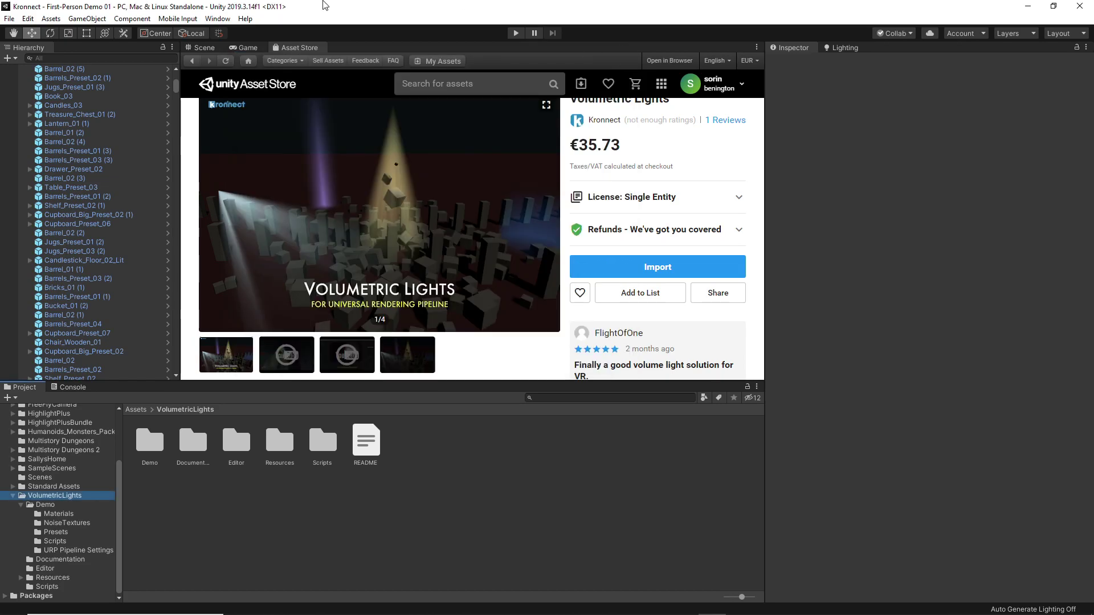
{"action": "left_click", "coordinate": [32, 20]}
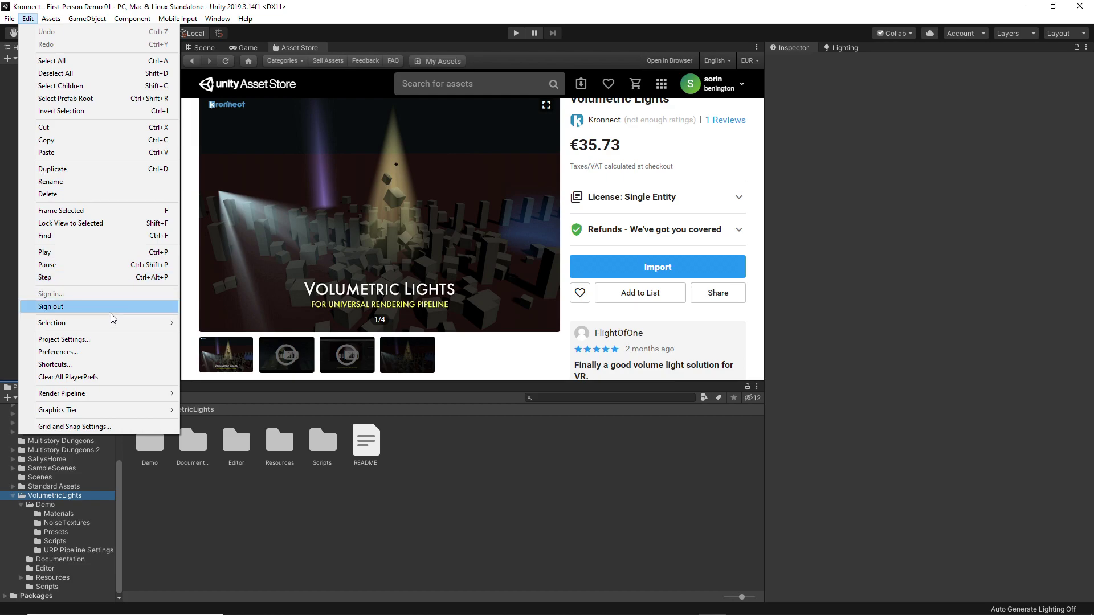
{"action": "left_click", "coordinate": [114, 340]}
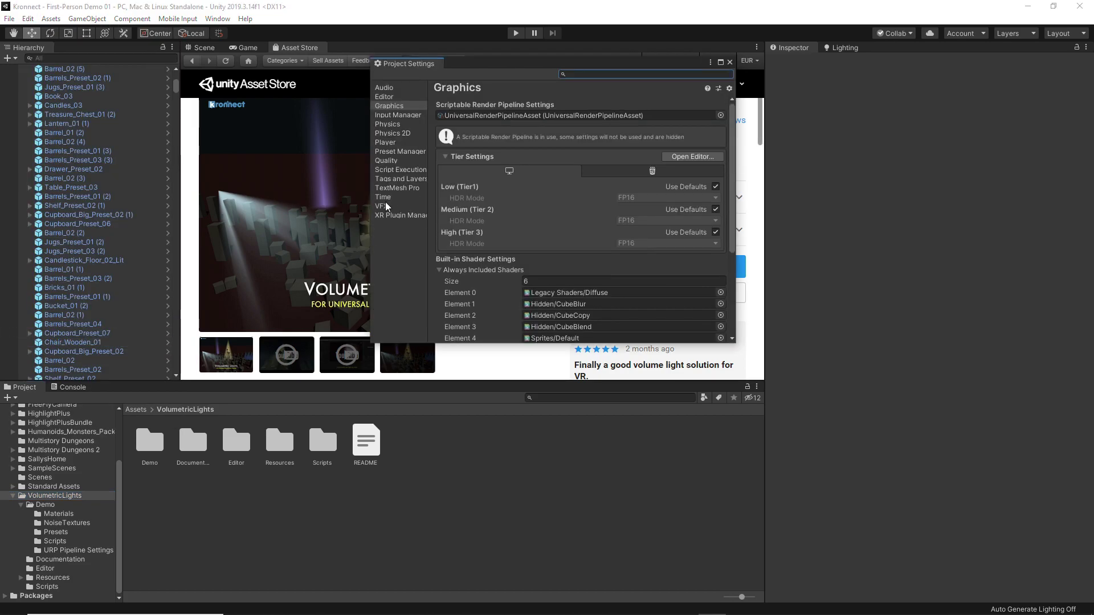
{"action": "left_click", "coordinate": [396, 106]}
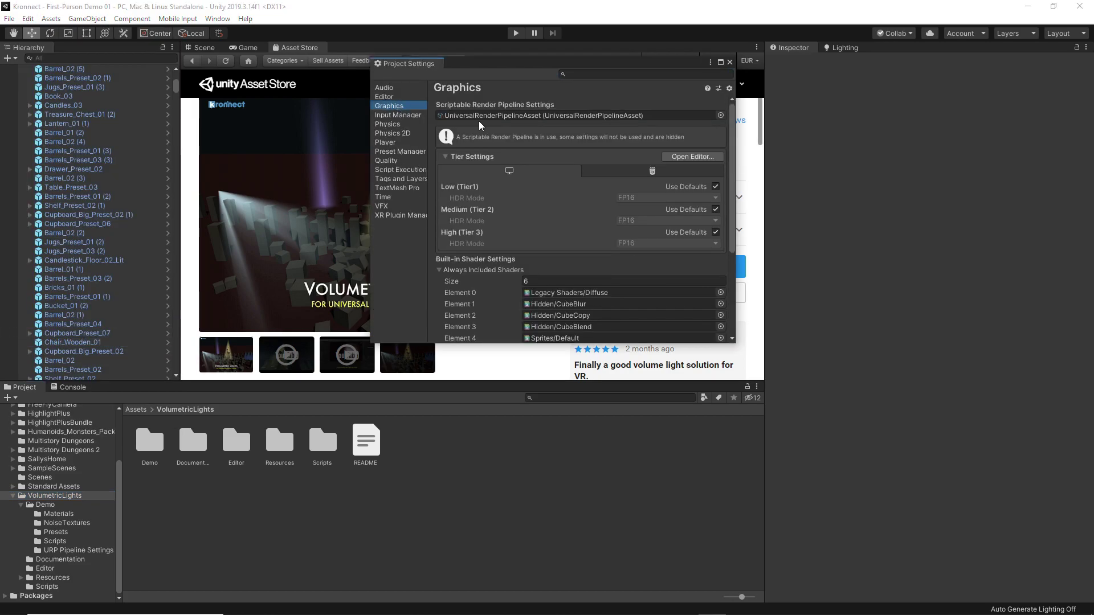
{"action": "left_click", "coordinate": [79, 550]}
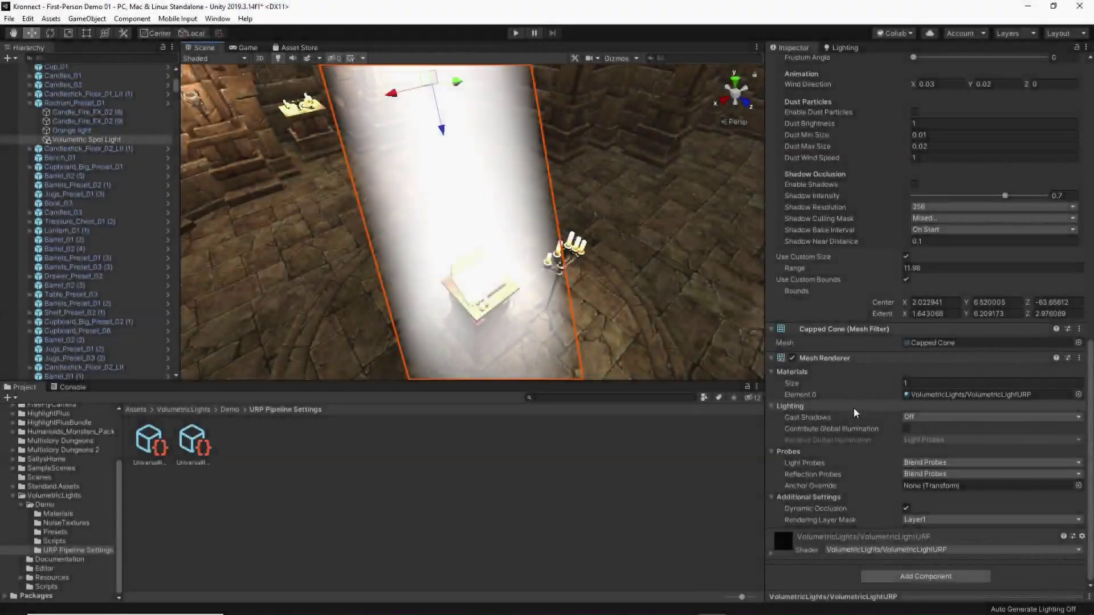
{"action": "type", "text": "vol"}
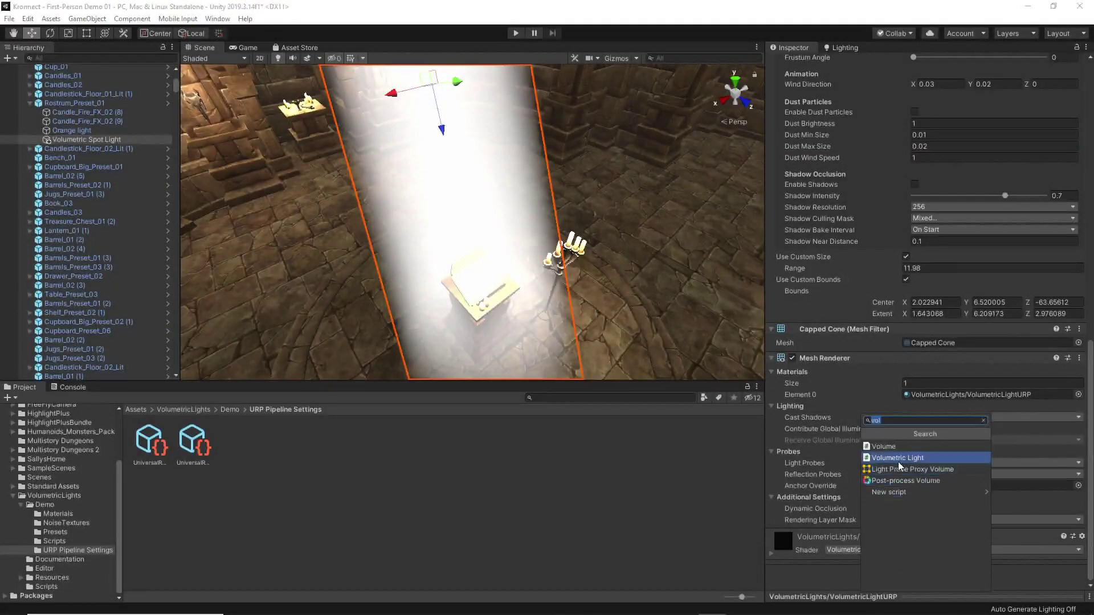
- Review the volumetric light types under GameObject > Light, then select the Volumetric Spot Light beam
{"action": "left_click", "coordinate": [100, 20]}
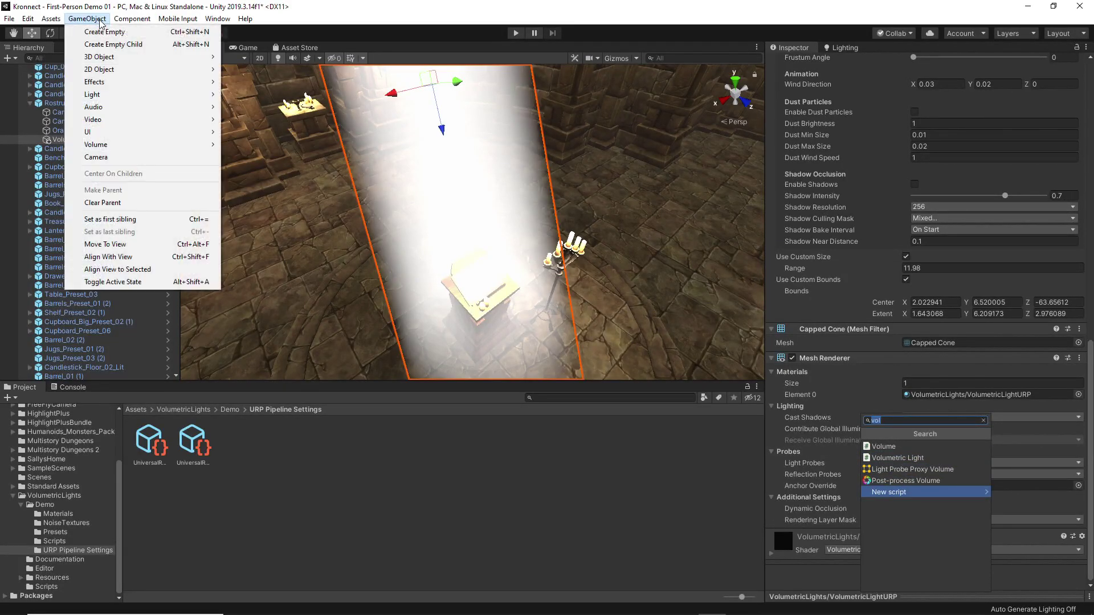
{"action": "mouse_move", "coordinate": [103, 94]}
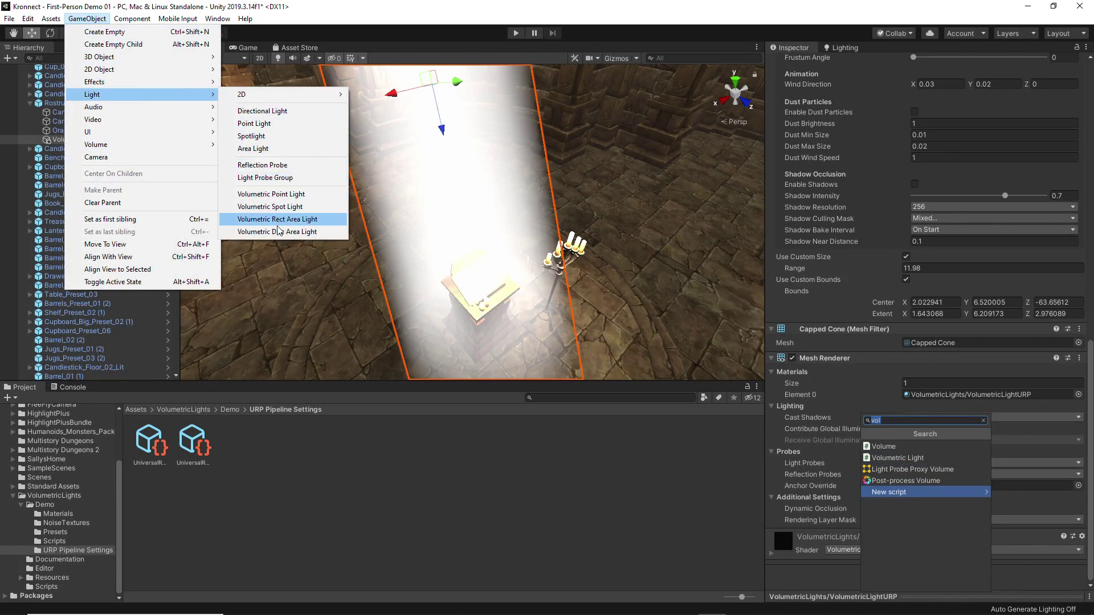
{"action": "left_click", "coordinate": [470, 252]}
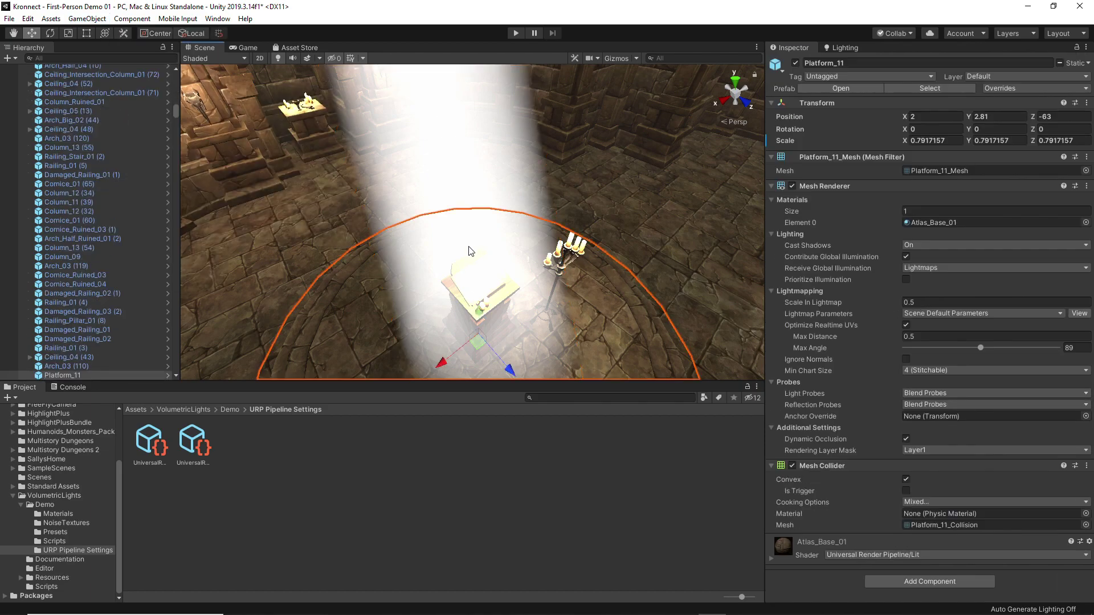
{"action": "left_click", "coordinate": [471, 143]}
- Keep Additive blending, raise Raymarch Quality to 64 and set Dithering to 0.287
{"action": "left_click", "coordinate": [925, 378]}
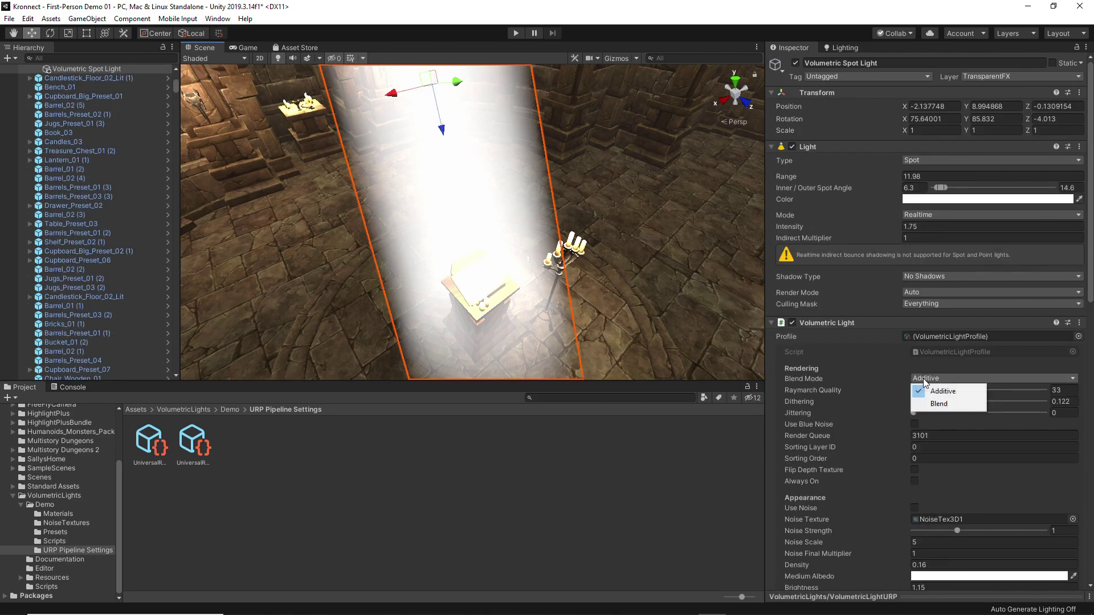
{"action": "left_click", "coordinate": [872, 379]}
{"action": "left_click", "coordinate": [932, 391]}
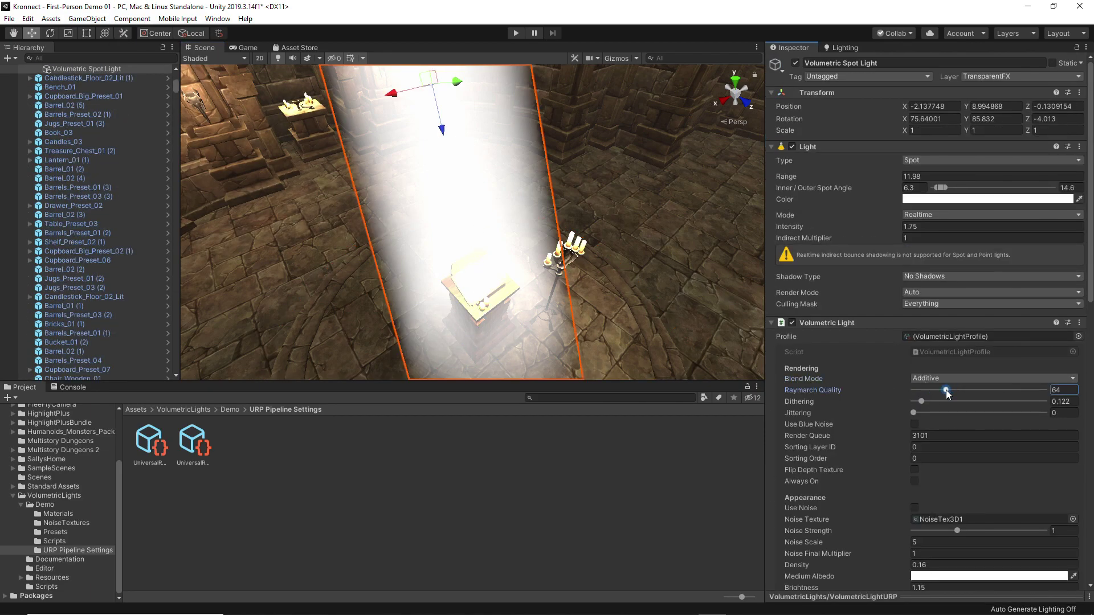
{"action": "left_click_drag", "start_coordinate": [923, 402], "coordinate": [894, 409]}
- Enable noise with the NoiseTex3D1 texture, tint the albedo light pink, and lower brightness to 1.09
{"action": "scroll", "coordinate": [892, 434], "scroll_direction": "down", "scroll_amount": 6}
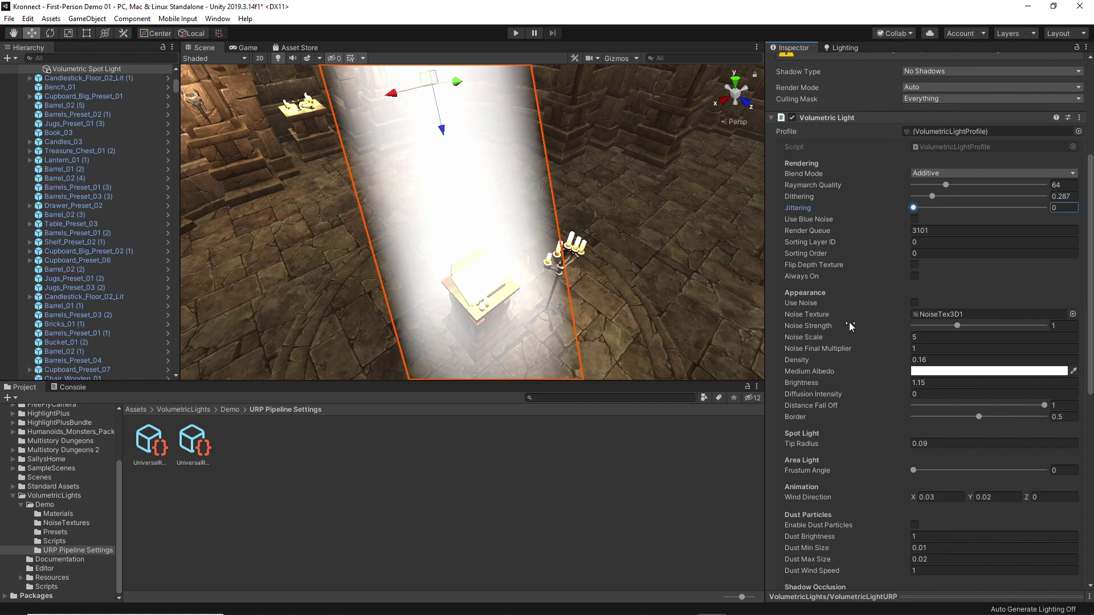
{"action": "left_click", "coordinate": [914, 302]}
{"action": "left_click", "coordinate": [946, 315]}
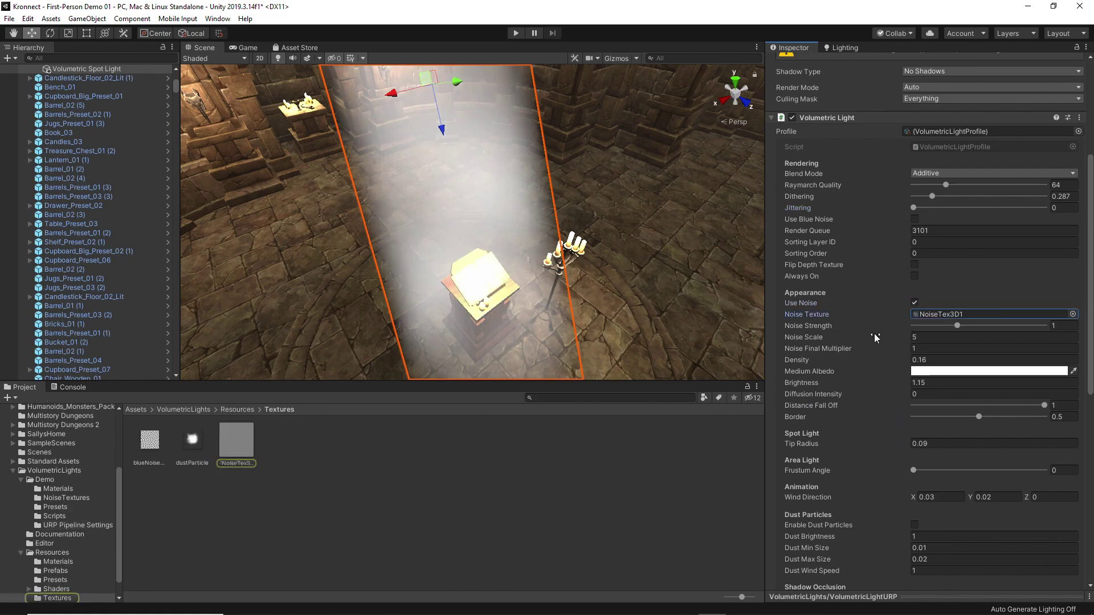
{"action": "left_click", "coordinate": [914, 372]}
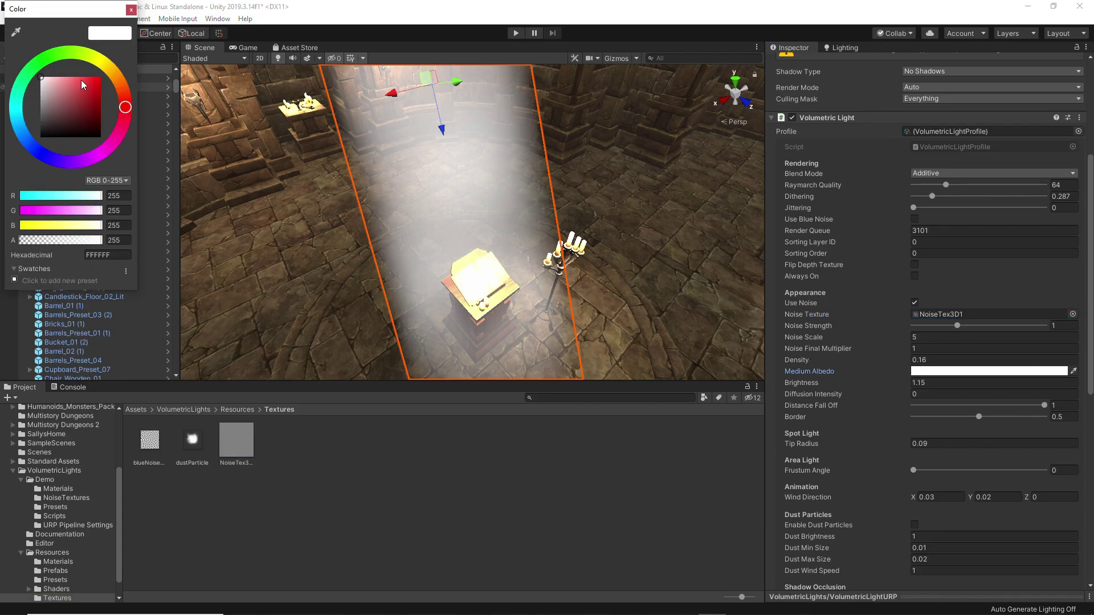
{"action": "mouse_move", "coordinate": [59, 84]}
{"action": "left_mouse_down"}
{"action": "mouse_move", "coordinate": [83, 82]}
{"action": "mouse_move", "coordinate": [44, 81]}
{"action": "left_mouse_up"}
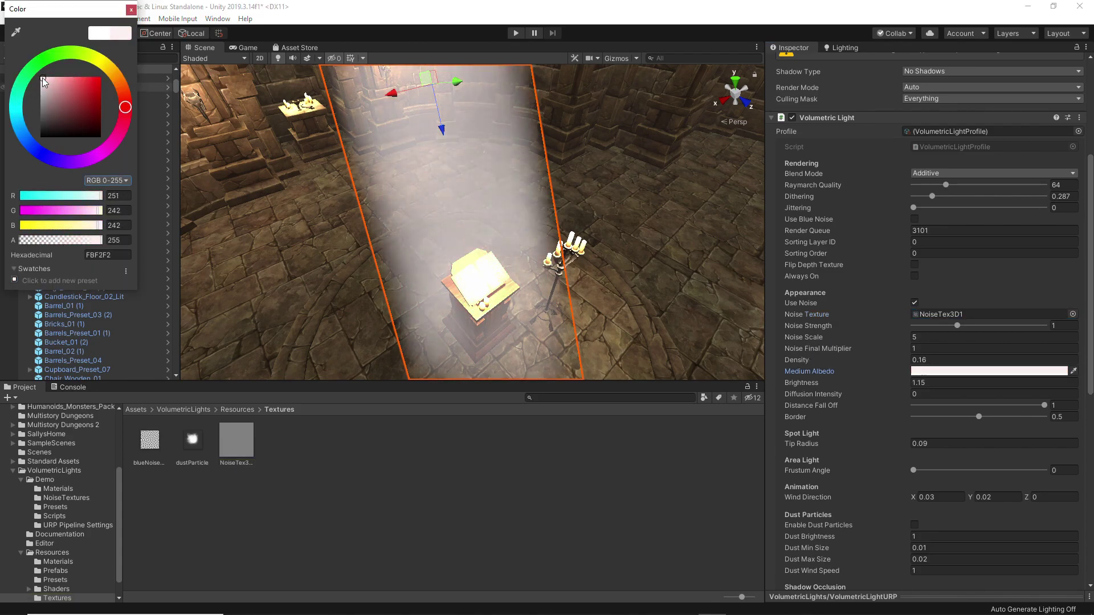
{"action": "left_click", "coordinate": [130, 9]}
{"action": "left_click_drag", "start_coordinate": [883, 383], "coordinate": [863, 443]}
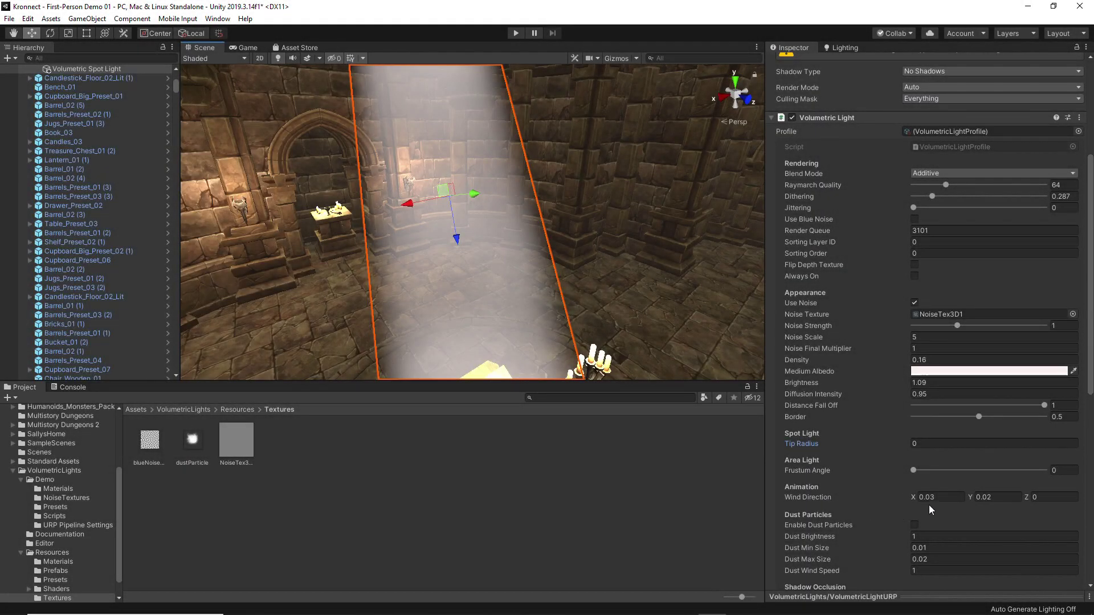
{"action": "left_click", "coordinate": [910, 496]}
- Strengthen the spot light's X wind, brighten and enlarge its dust particles, and enable volume shadows
{"action": "left_click_drag", "start_coordinate": [913, 497], "coordinate": [917, 495]}
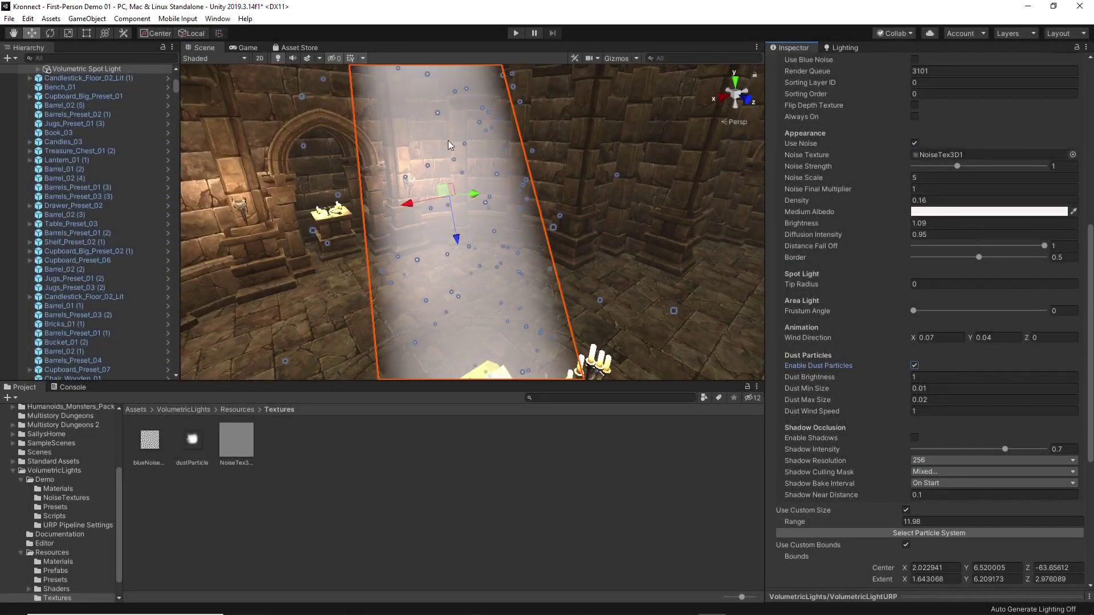
{"action": "left_click_drag", "start_coordinate": [814, 376], "coordinate": [847, 385]}
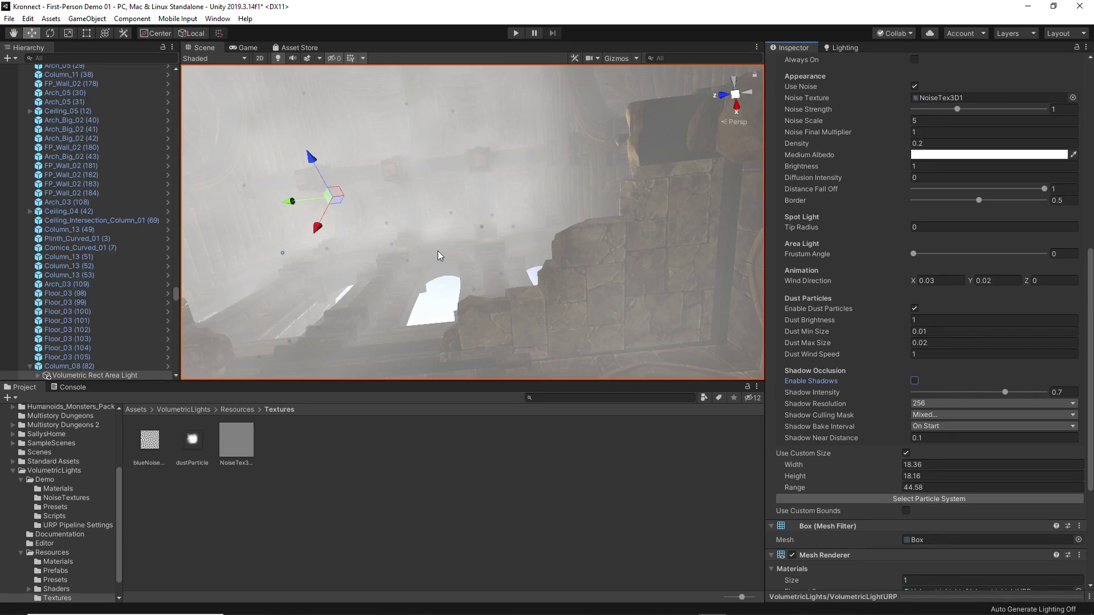
{"action": "left_click", "coordinate": [914, 381]}
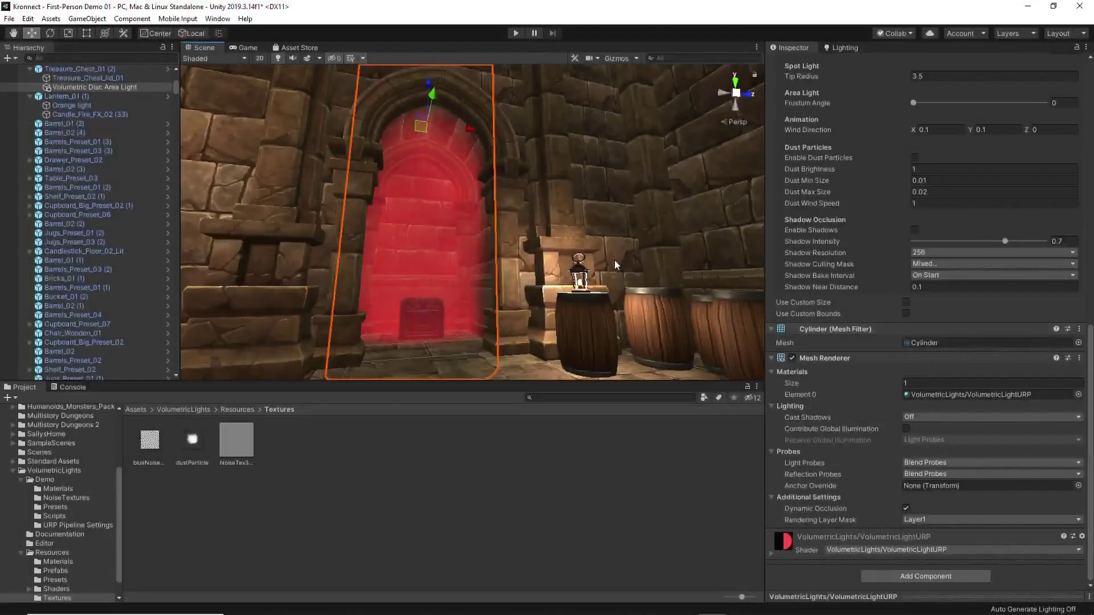
- Turn on Use Custom Size and Use Custom Bounds for the red disc light, shifting Bounds Center X to -10.36
{"action": "right_click_drag", "start_coordinate": [556, 319], "coordinate": [346, 204]}
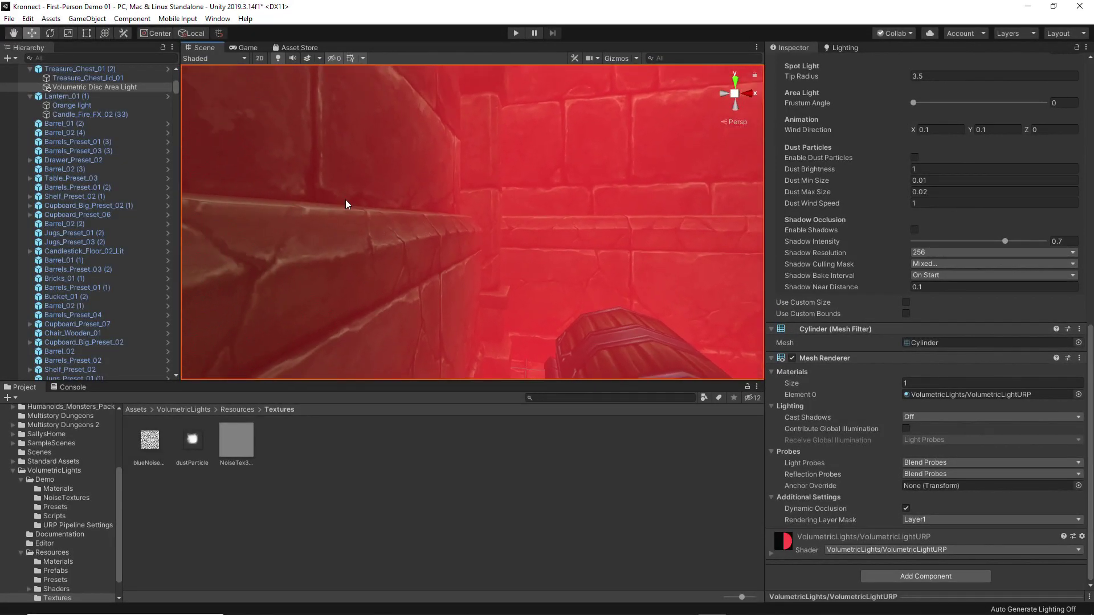
{"action": "left_click", "coordinate": [906, 302]}
{"action": "left_click", "coordinate": [906, 336]}
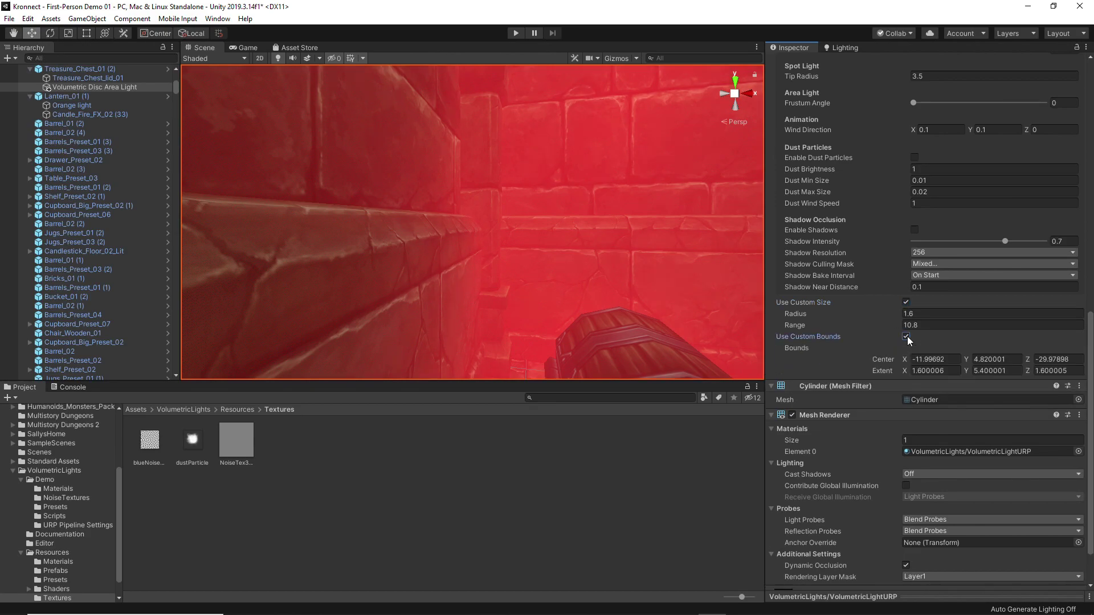
{"action": "scroll", "coordinate": [732, 322], "scroll_direction": "down", "scroll_amount": 5}
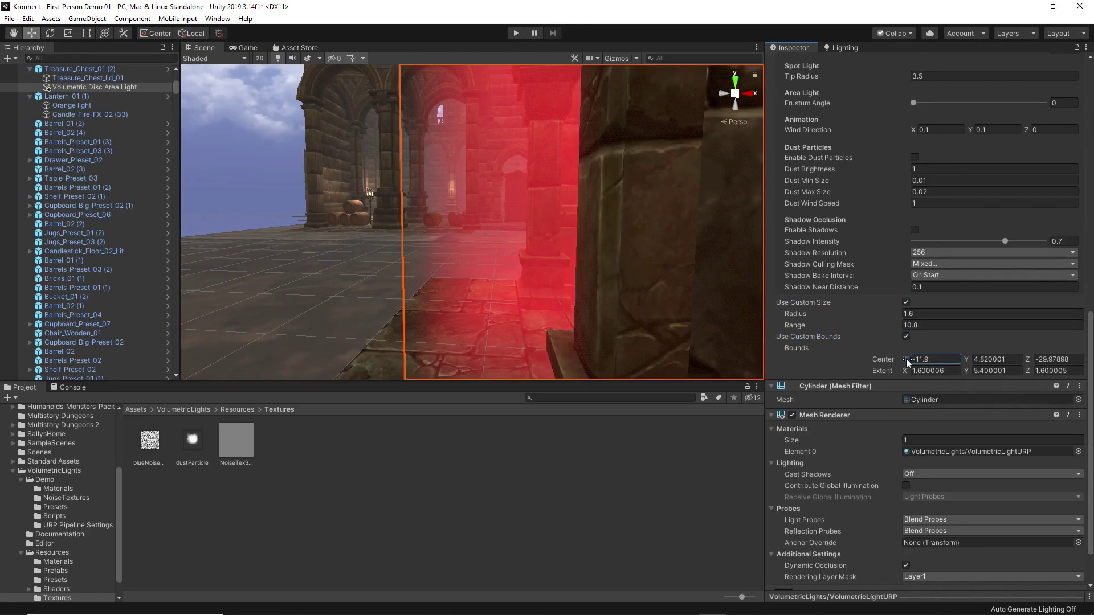
{"action": "left_click_drag", "start_coordinate": [908, 362], "coordinate": [915, 361]}
{"action": "right_click_drag", "start_coordinate": [726, 278], "coordinate": [403, 194]}
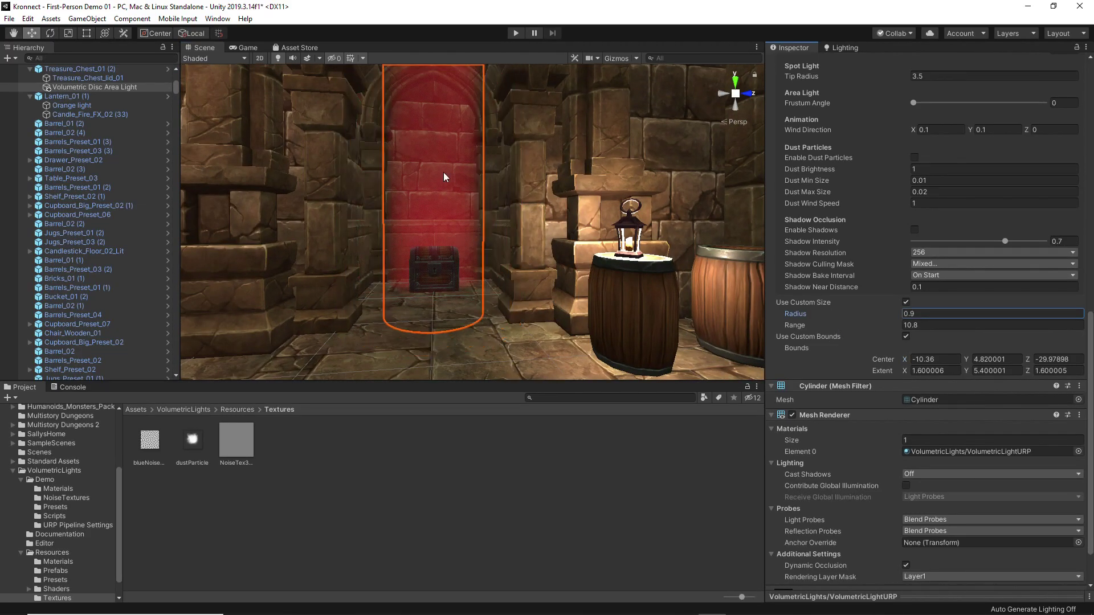